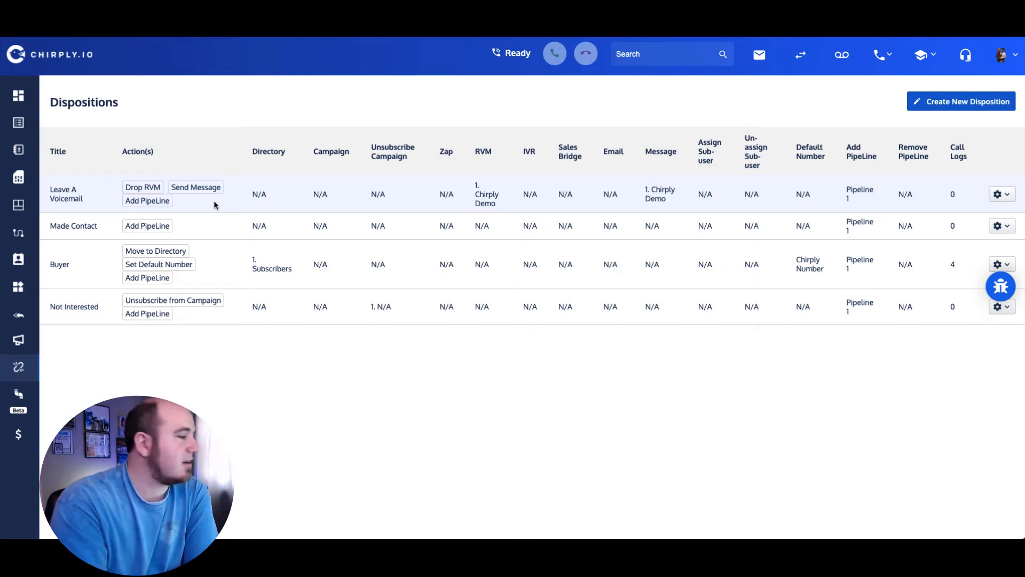
Step: Highlight the Leave A Voicemail and Buyer dispositions' actions while explaining each one
left_click_drag(123, 188, 150, 202)
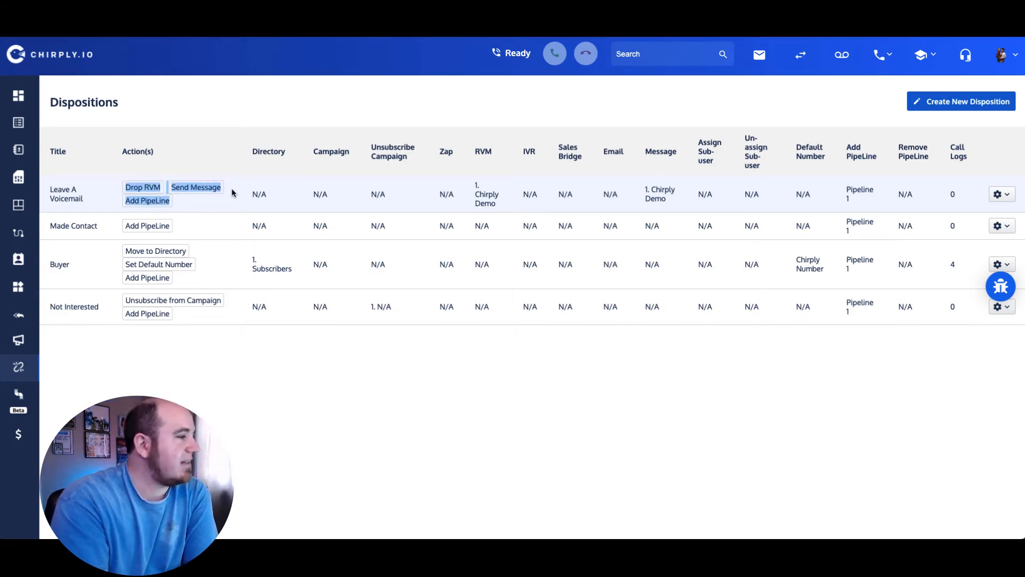
left_click(231, 212)
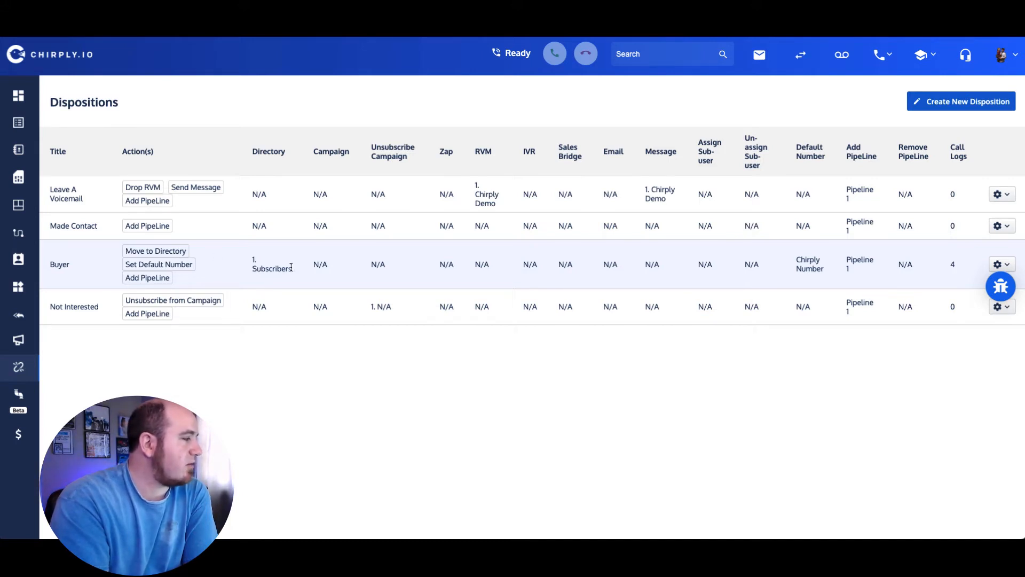
left_click_drag(293, 269, 251, 269)
triple_click(129, 262)
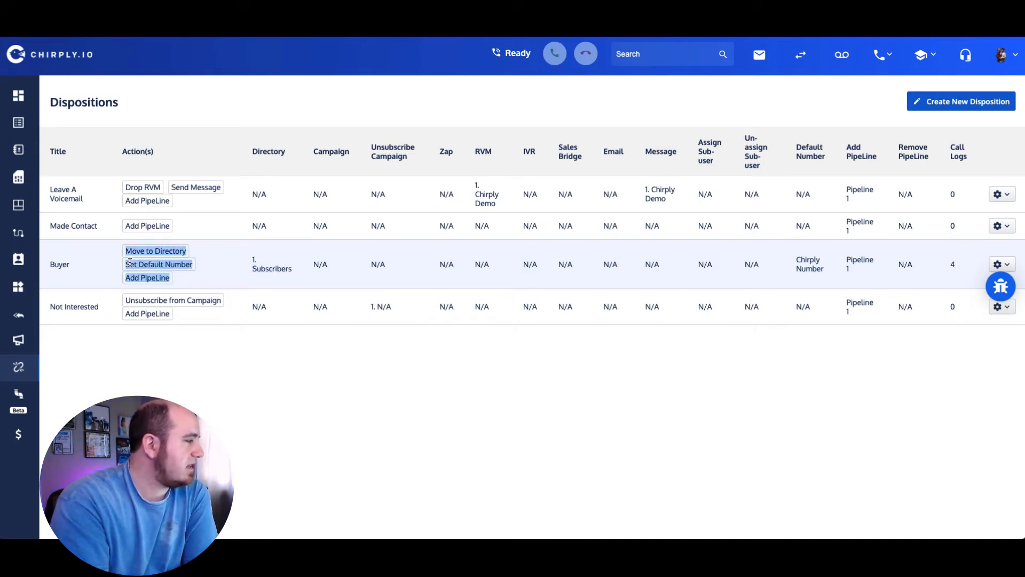
left_click(161, 265)
left_click_drag(194, 264, 126, 265)
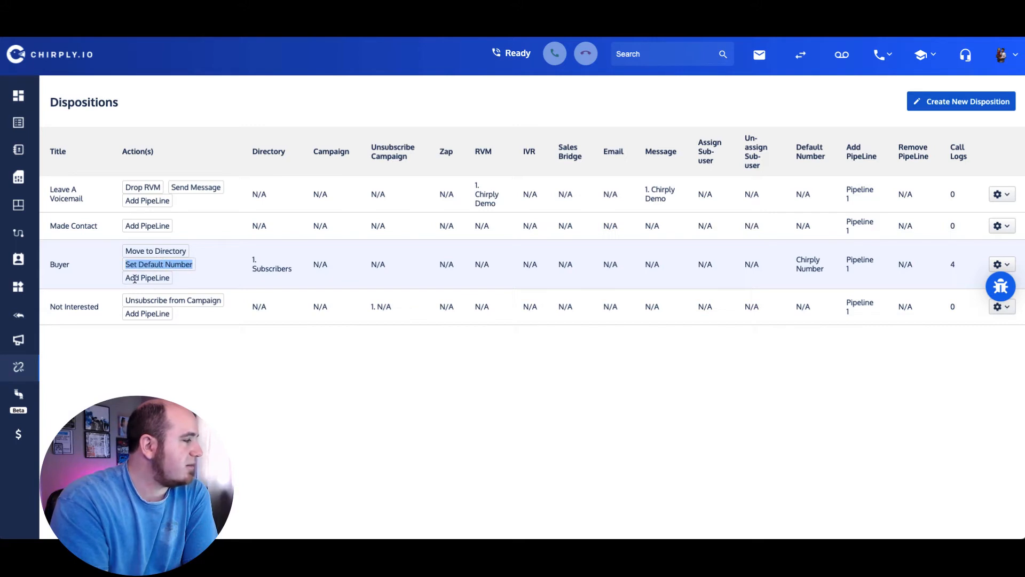
triple_click(132, 279)
left_click(188, 279)
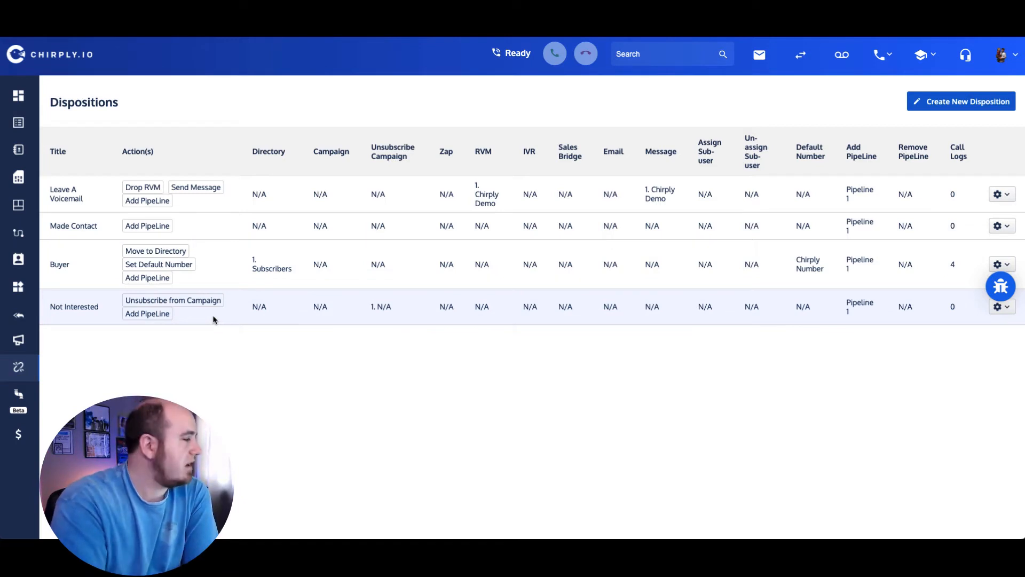
Step: Highlight the Not Interested disposition's two actions, then go to the Pipeline 1 sales board
left_click_drag(127, 300, 220, 297)
left_click(220, 297)
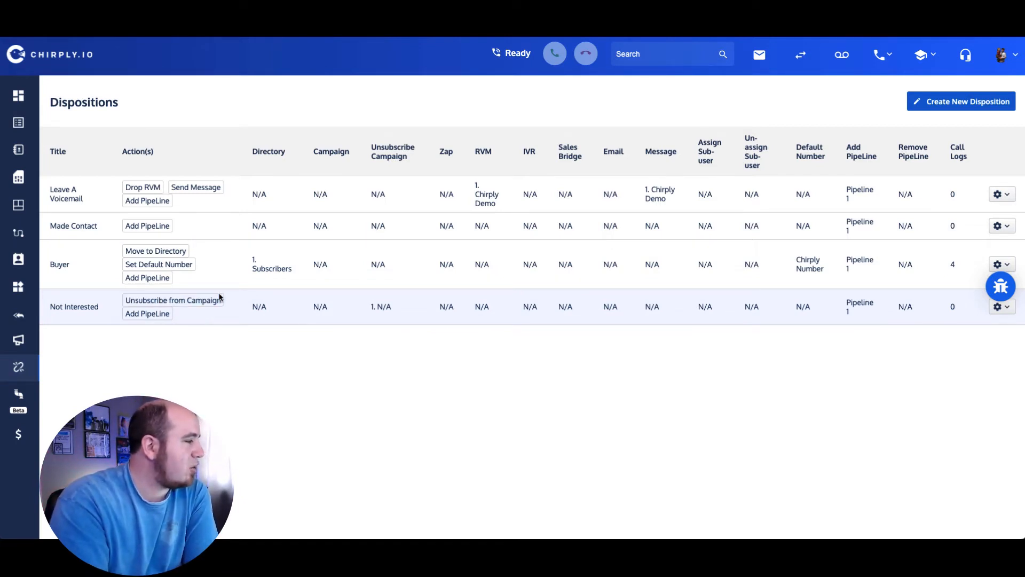
triple_click(143, 313)
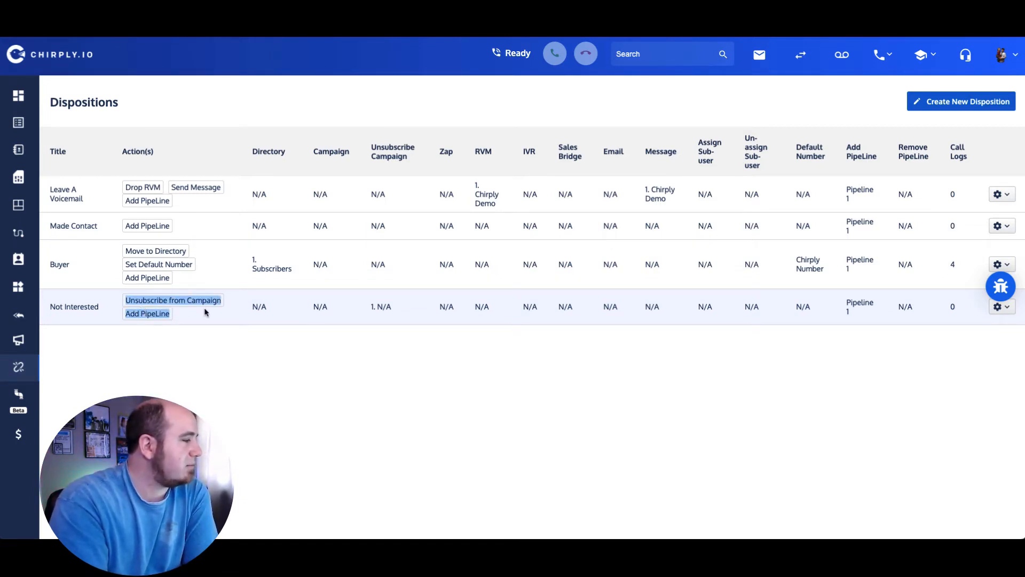
left_click(145, 336)
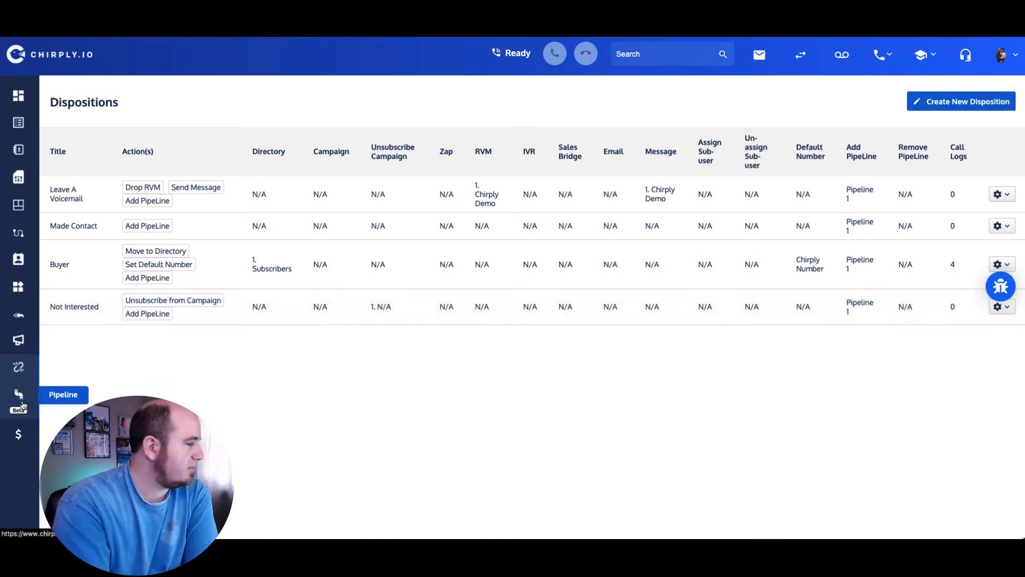
left_click(19, 398)
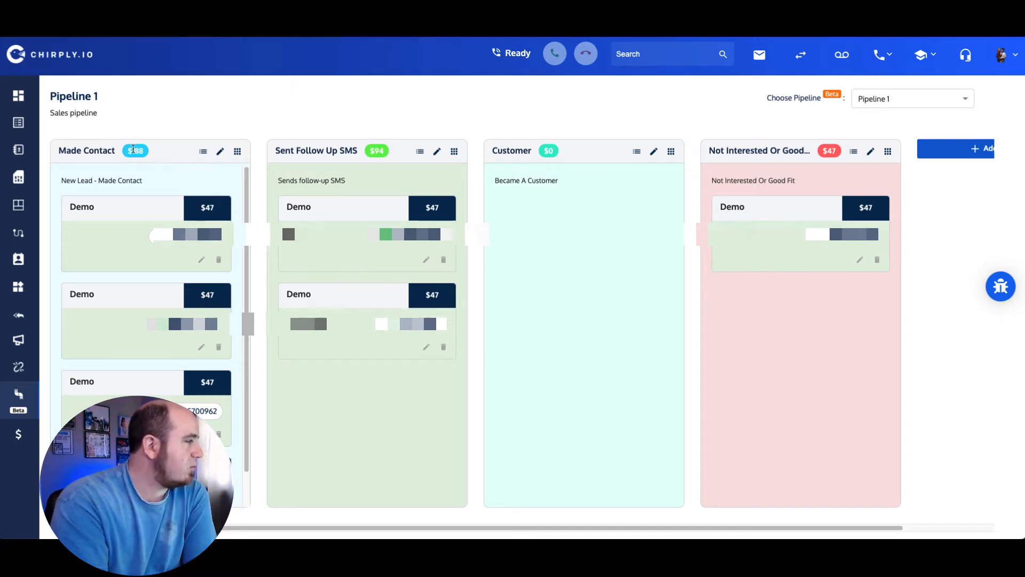
left_click(238, 153)
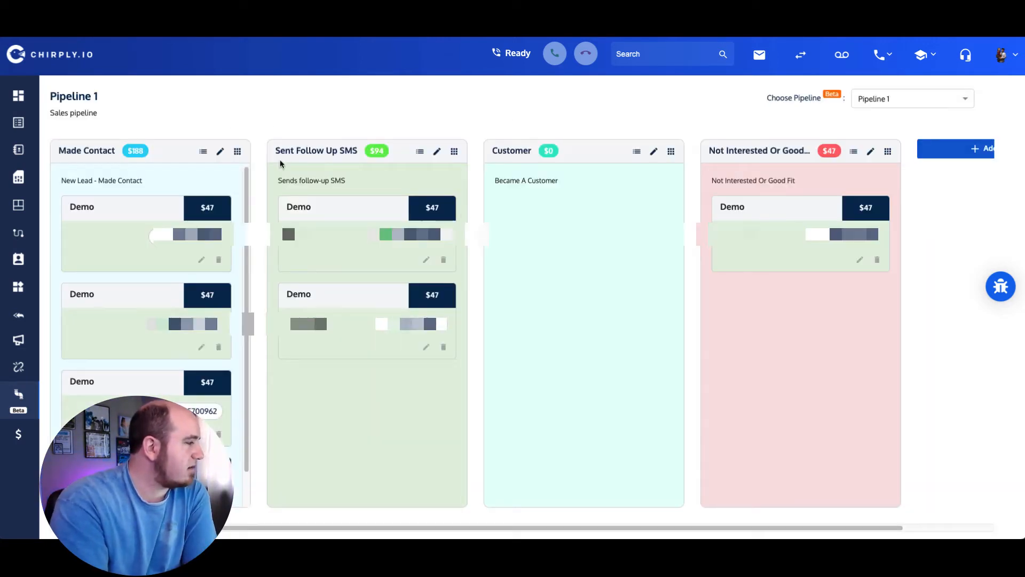
left_click(238, 152)
left_click(192, 174)
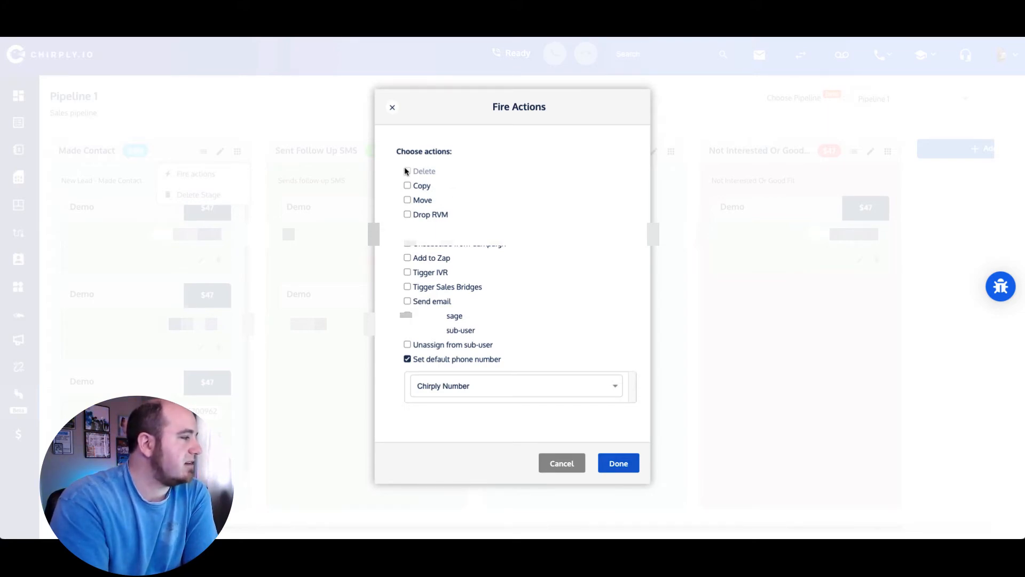
left_click(561, 463)
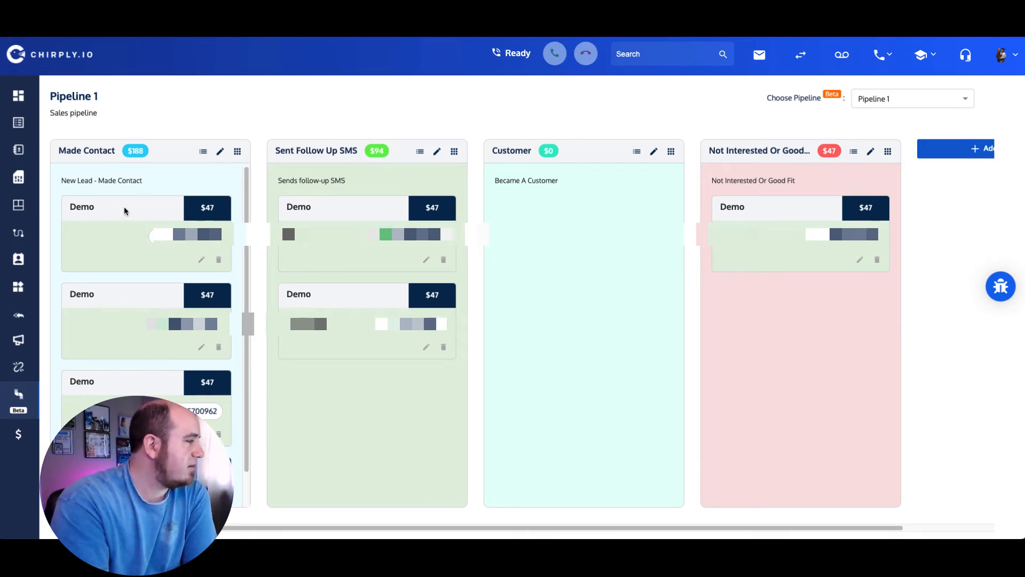
left_click(454, 153)
left_click(437, 171)
left_click(455, 153)
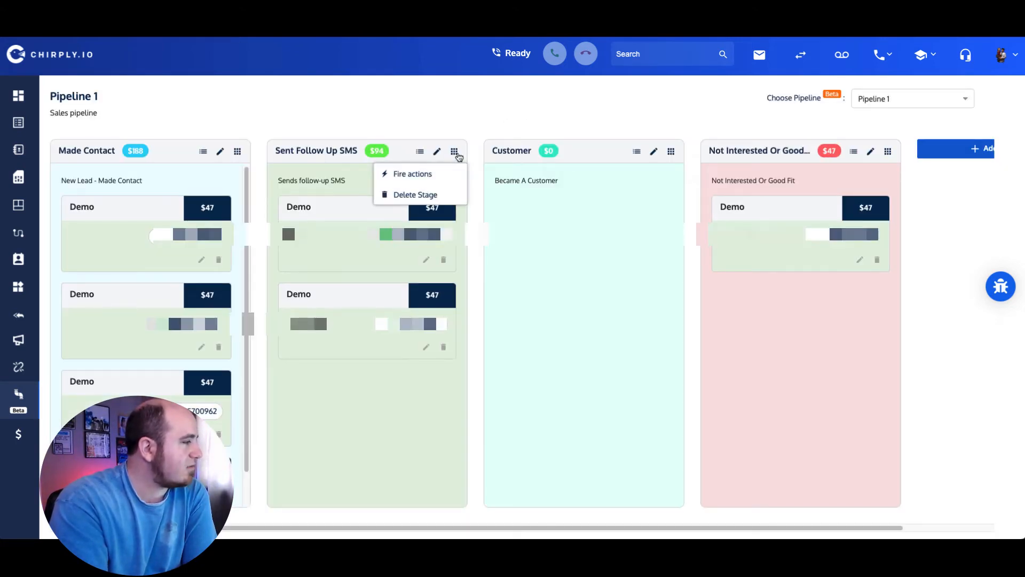
left_click(412, 173)
left_click(413, 304)
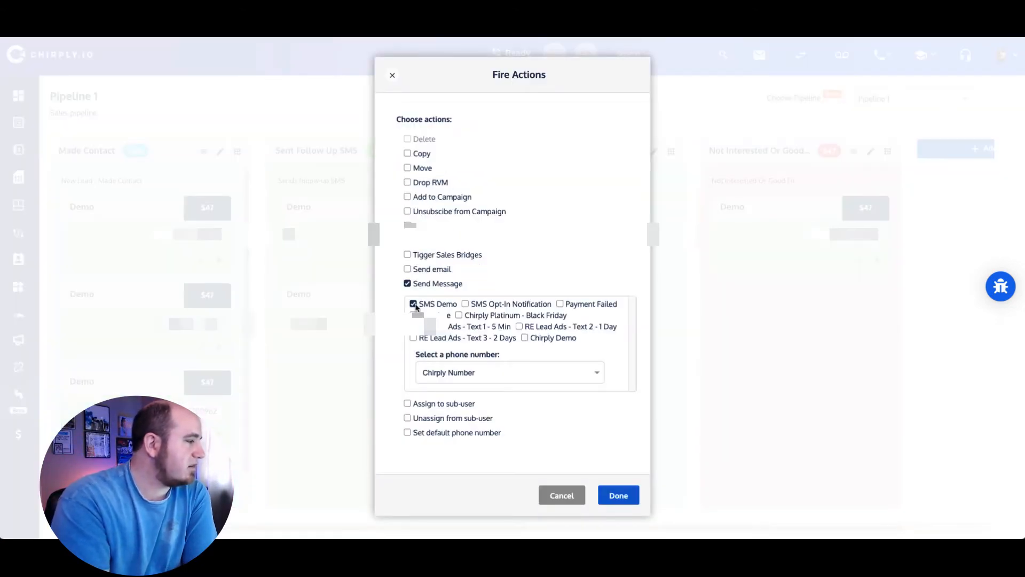
left_click(392, 75)
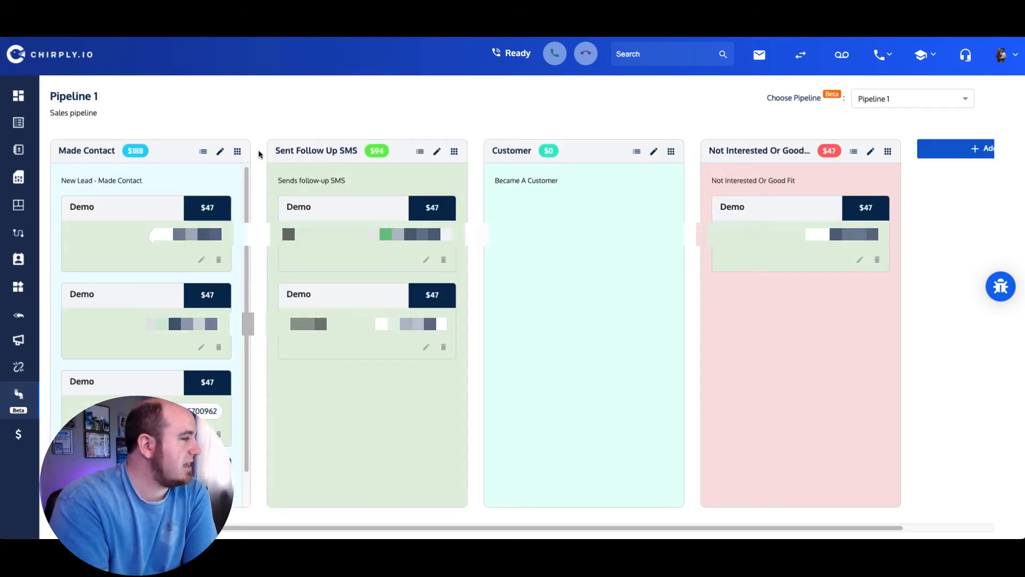
left_click(203, 153)
Step: Open the Made Contact list, select all four contacts, and show the bulk calling options
left_click(203, 153)
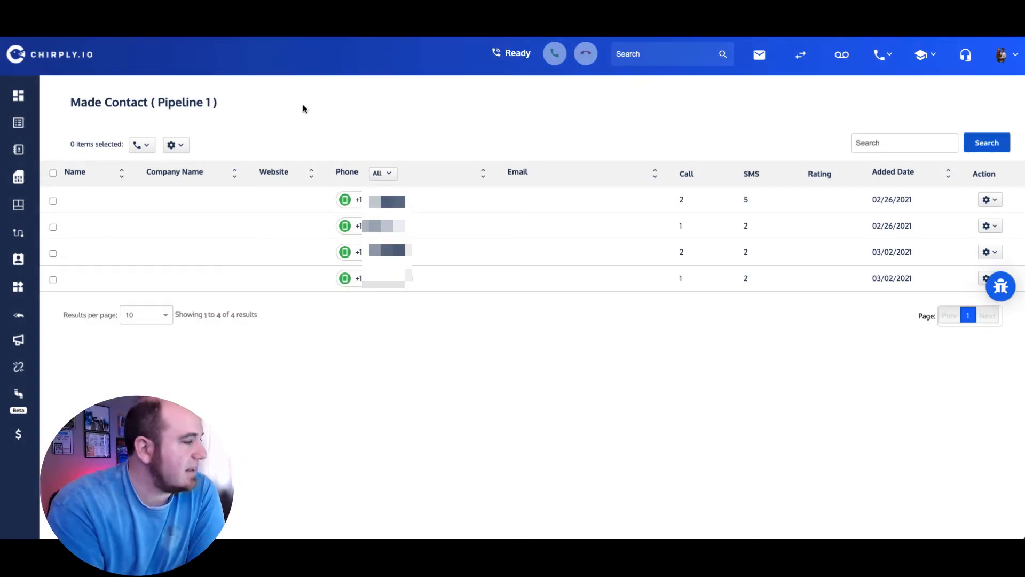
left_click(53, 174)
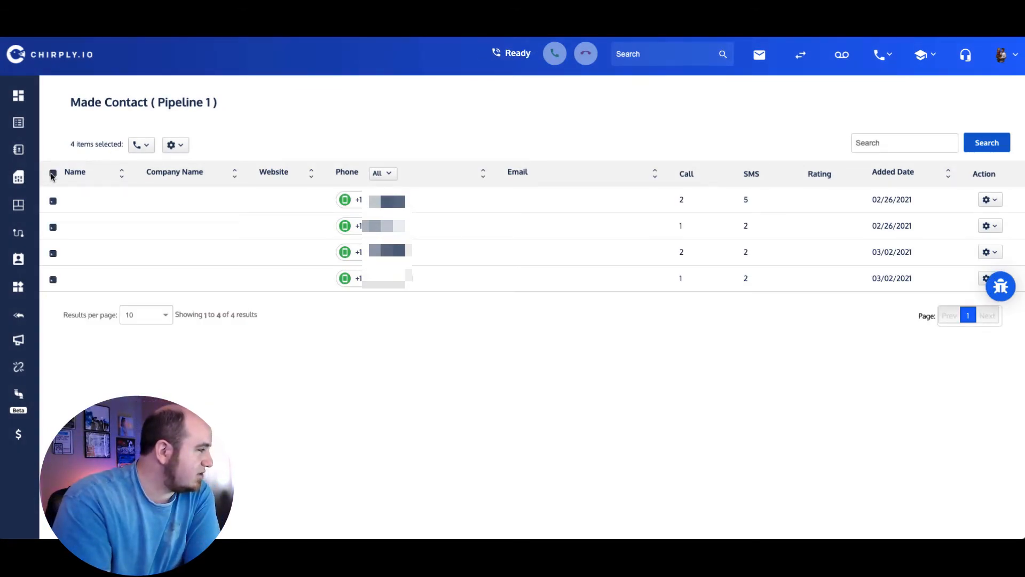
left_click(174, 145)
left_click(142, 145)
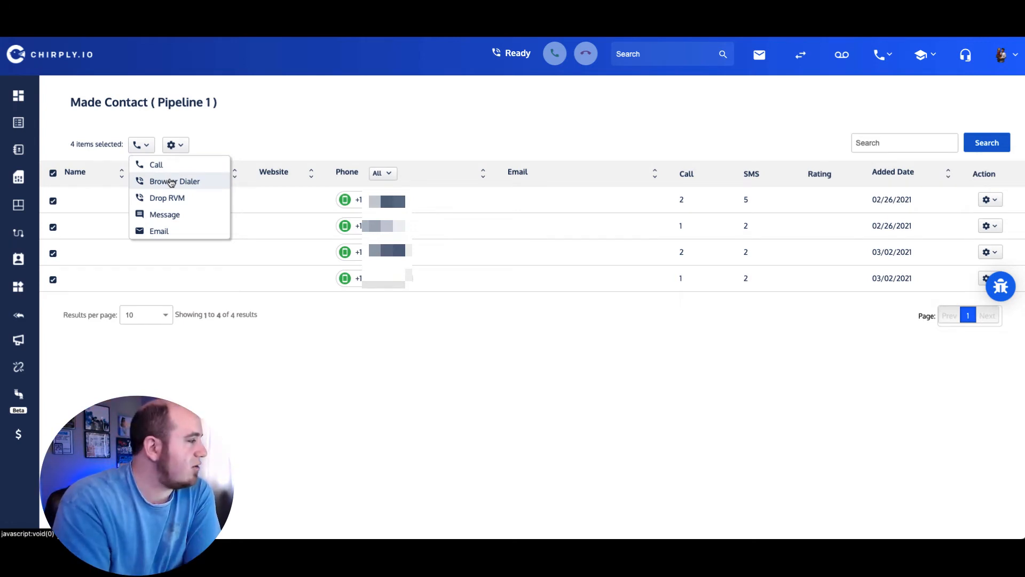
Step: Start the Browser Dialer on the four selected contacts, calling out from the Chirply Number
left_click(171, 183)
left_click(482, 289)
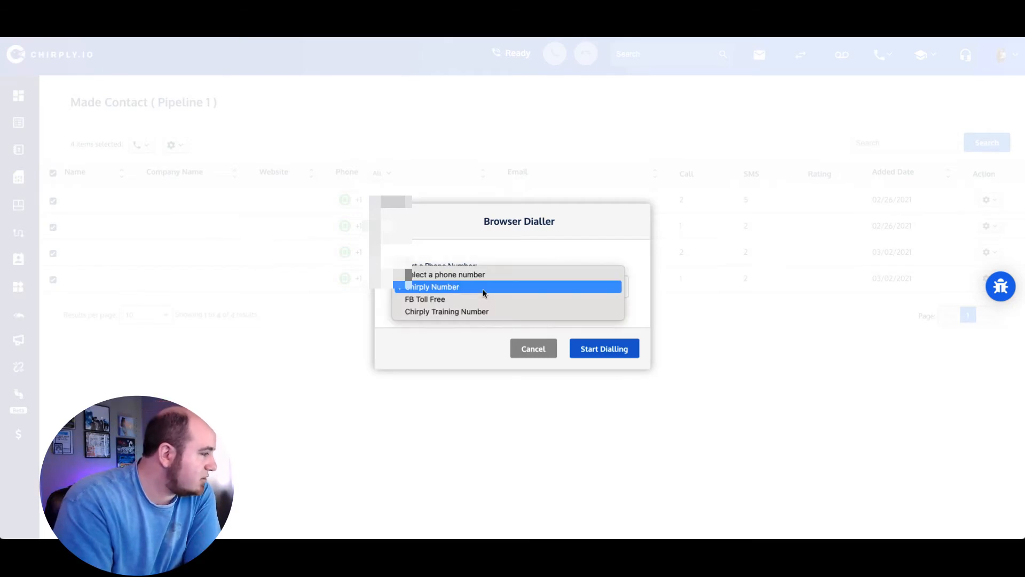
left_click(483, 290)
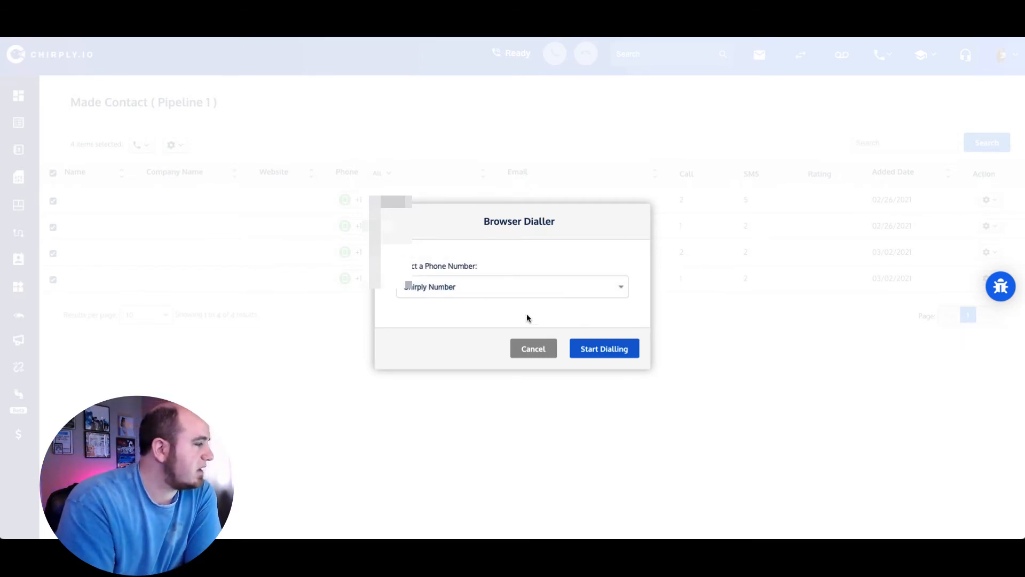
left_click(610, 350)
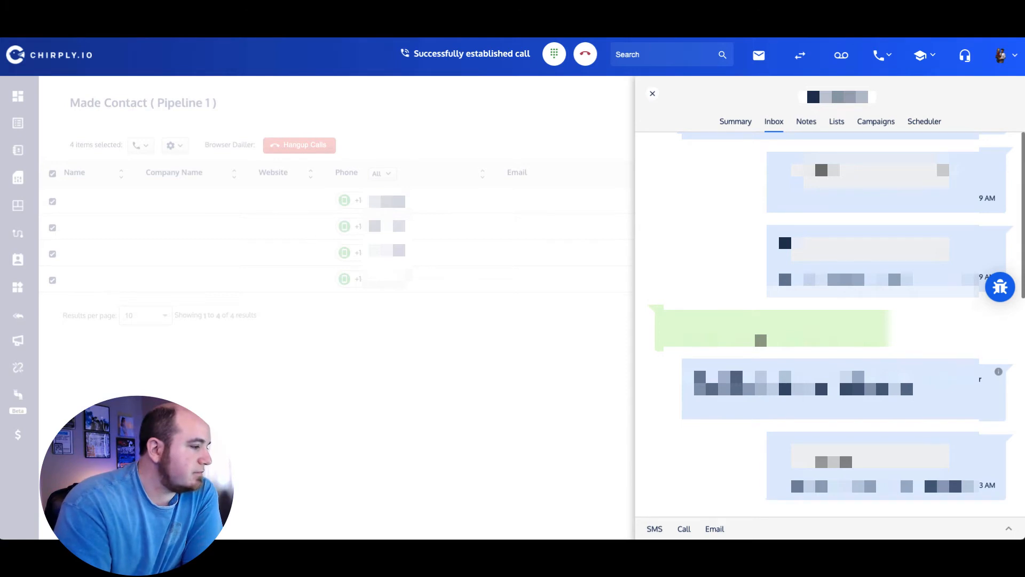
Step: Review the first contact's inbox history during the call and select one message's text
scroll(831, 324, "up", 6)
scroll(831, 324, "down", 6)
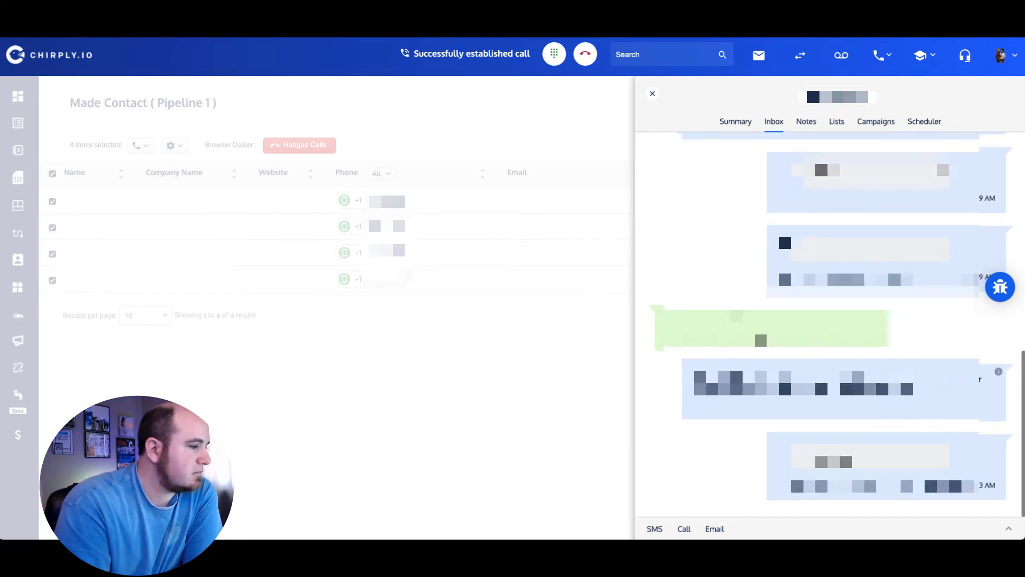
scroll(831, 324, "up", 9)
scroll(831, 325, "down", 9)
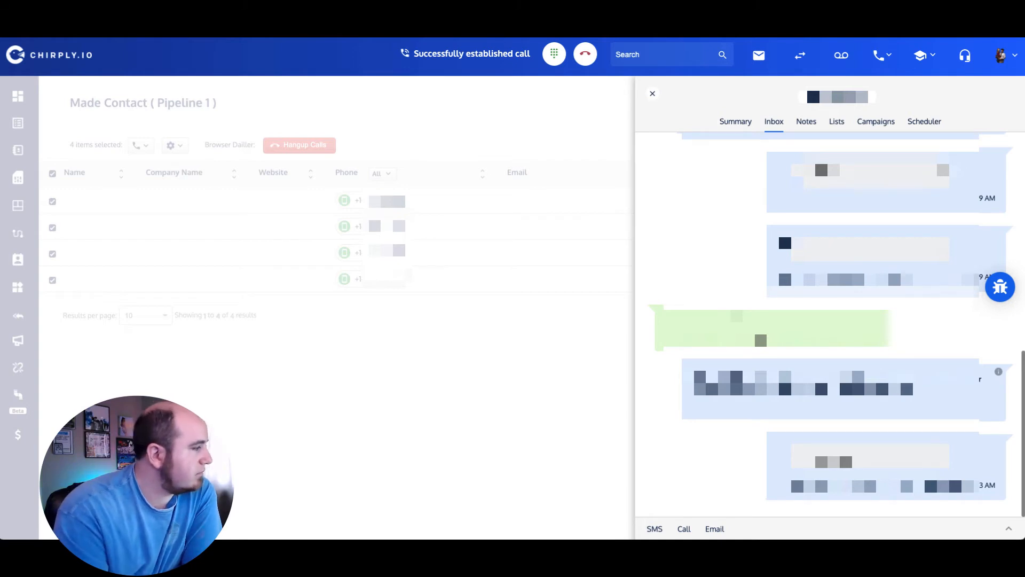
scroll(830, 324, "up", 4)
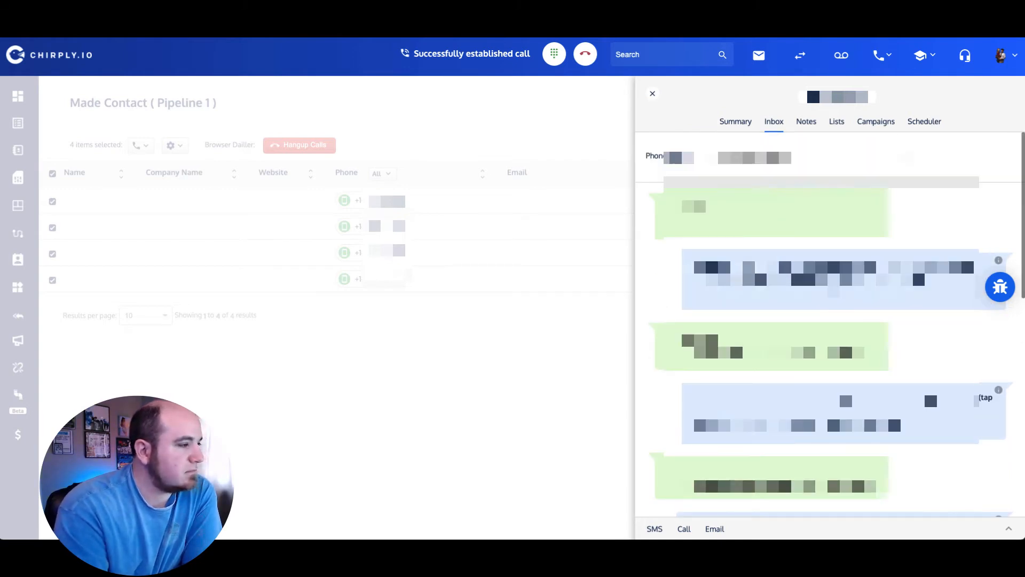
scroll(830, 324, "down", 4)
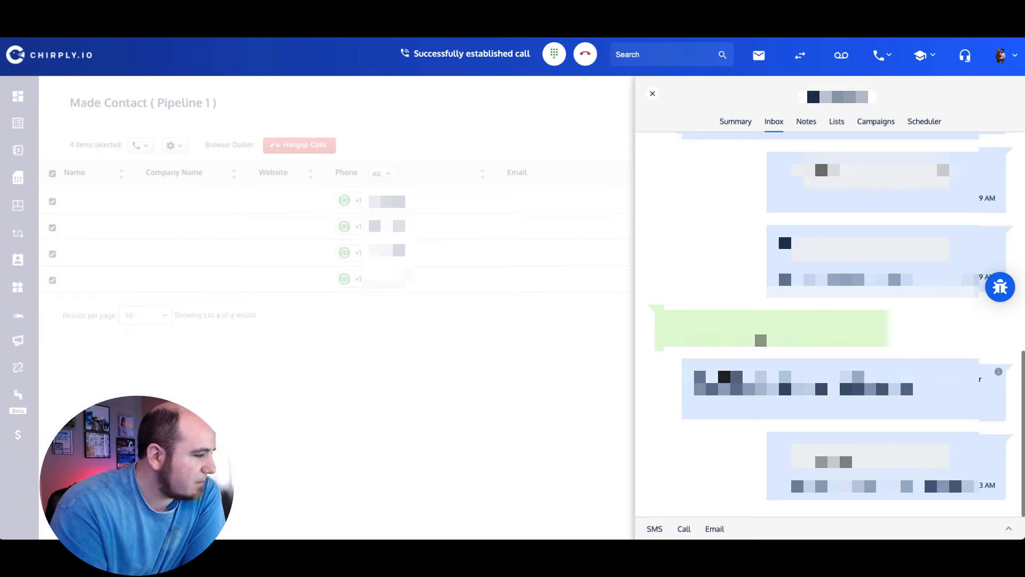
left_click_drag(695, 377, 913, 389)
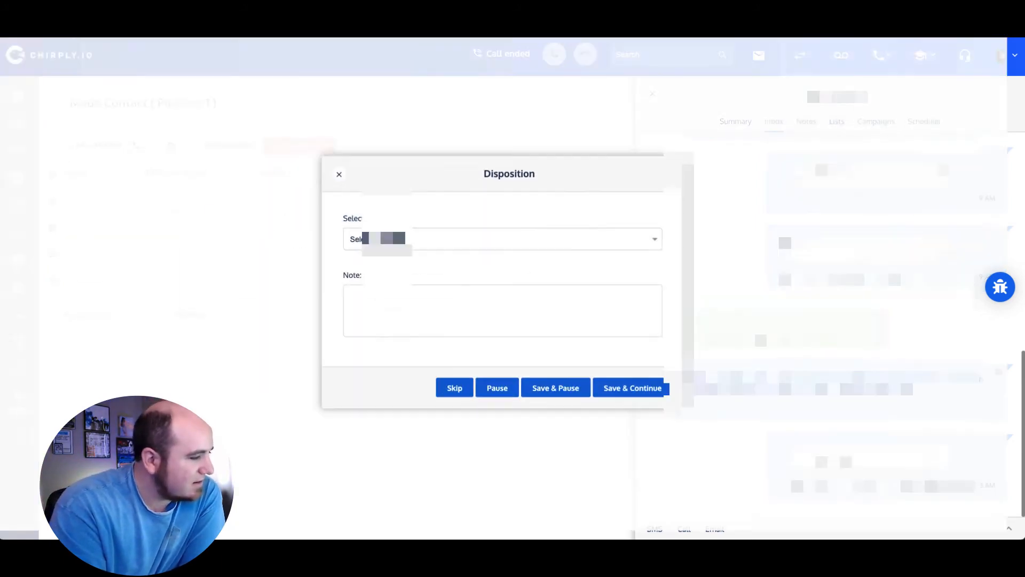
Step: Log a disposition with the note 'Thought I was an automation' and save to dial the next contact
left_click(555, 243)
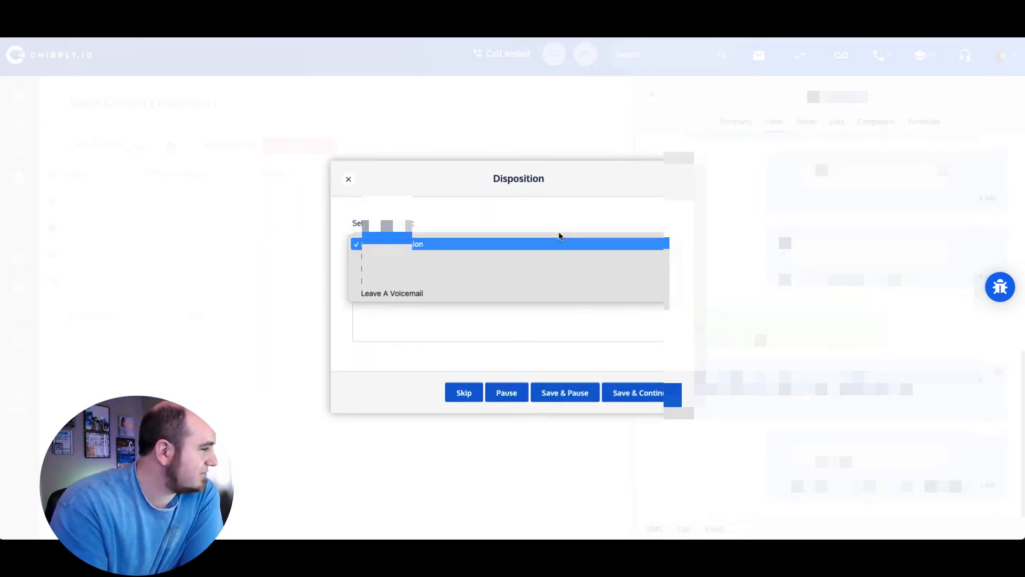
left_click(531, 279)
type("Thought")
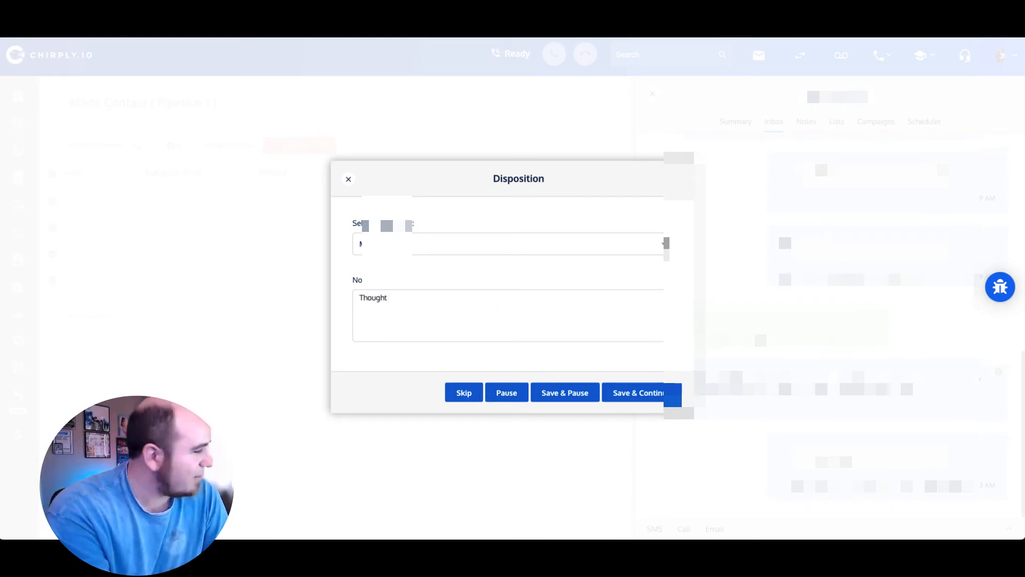
type(" I was an automati")
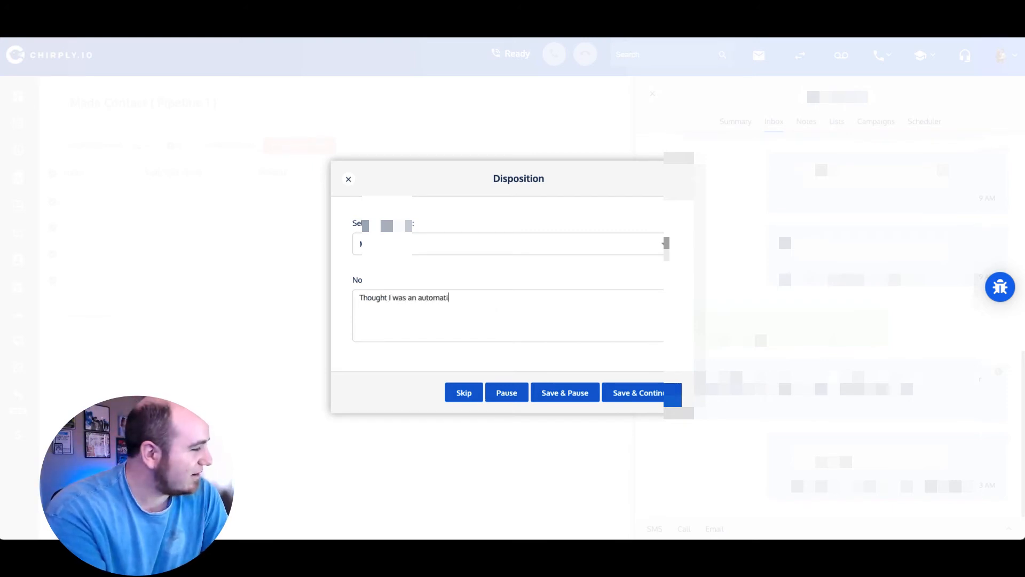
type("on")
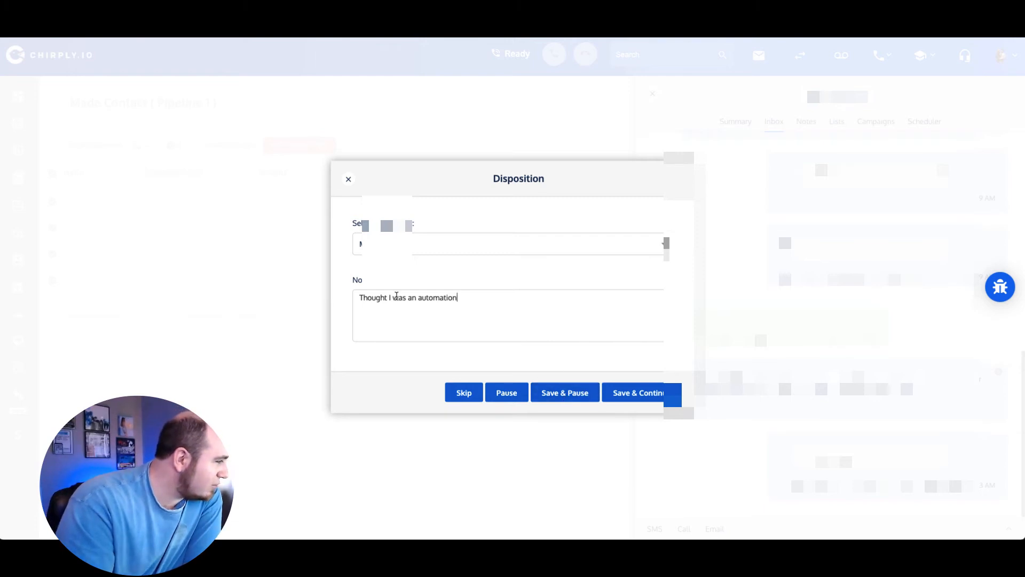
left_click(655, 394)
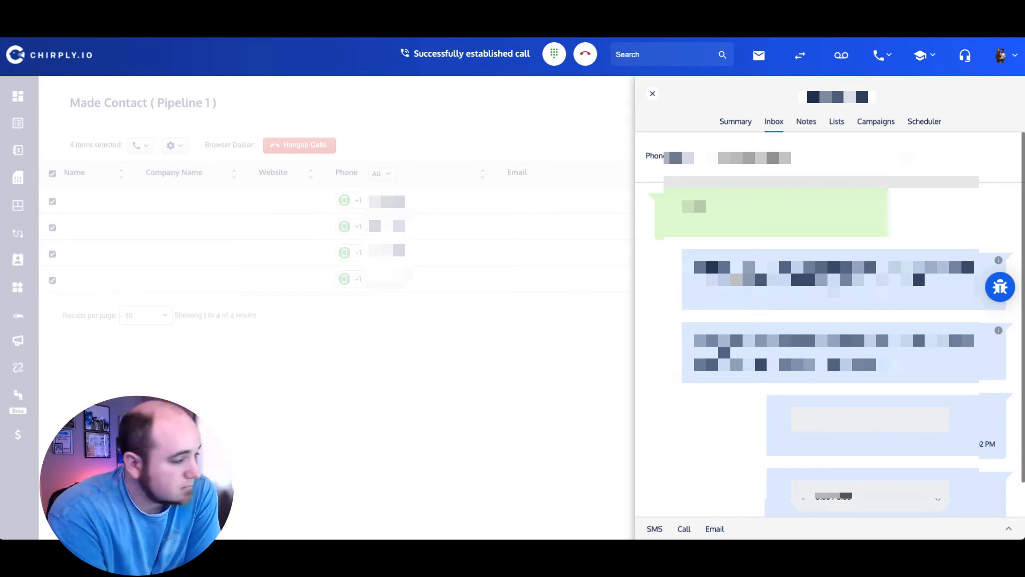
scroll(736, 279, "down", 1)
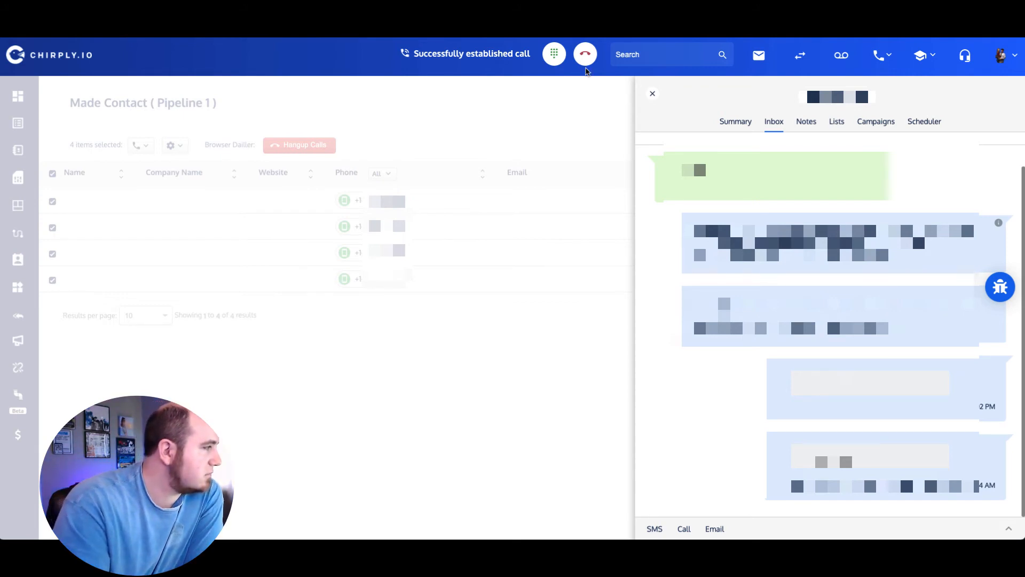
Step: Hang up and log the call as Leave A Voicemail, noting the contact's name, then save and continue
left_click(586, 58)
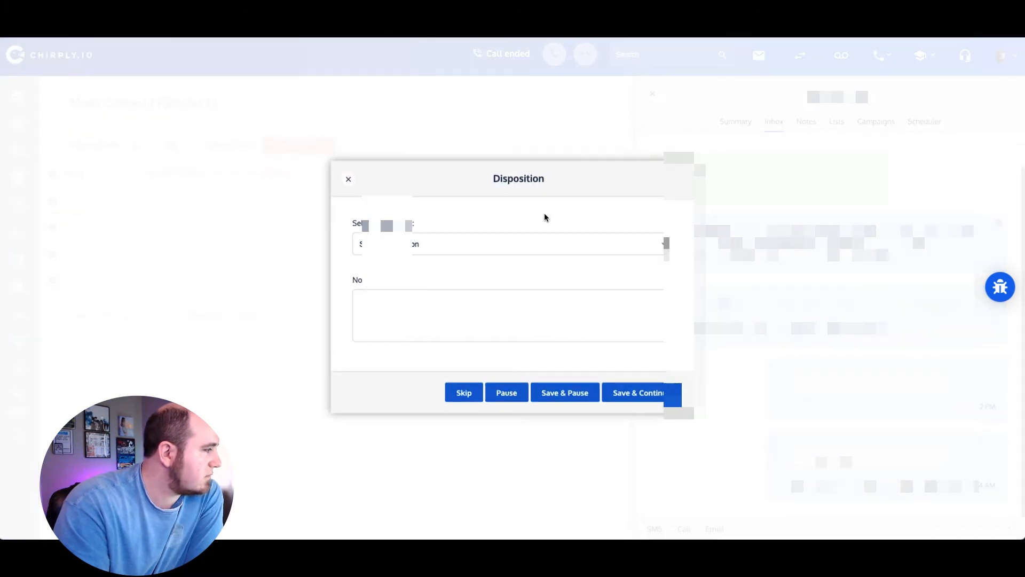
left_click(517, 243)
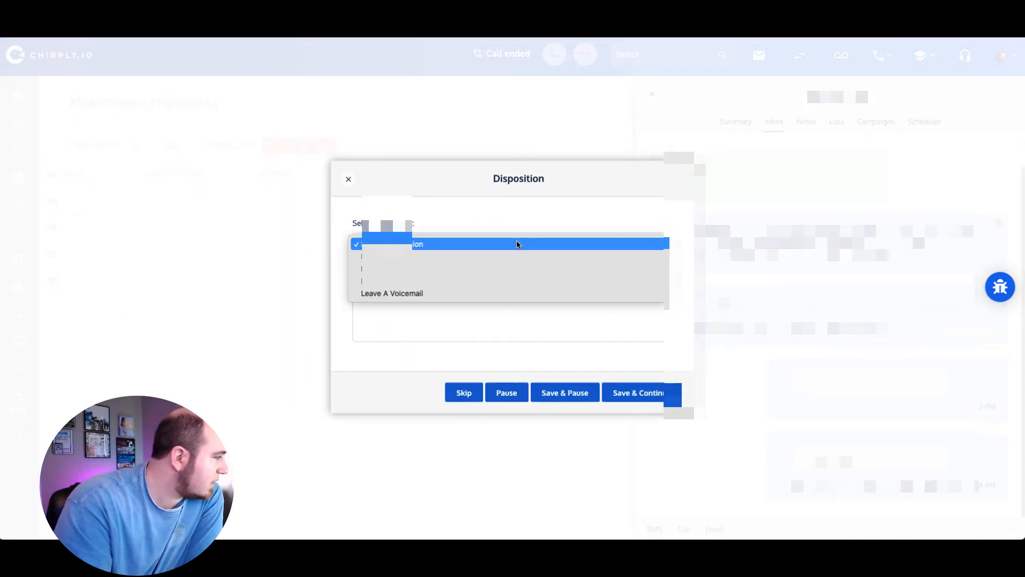
left_click(483, 291)
left_click(434, 317)
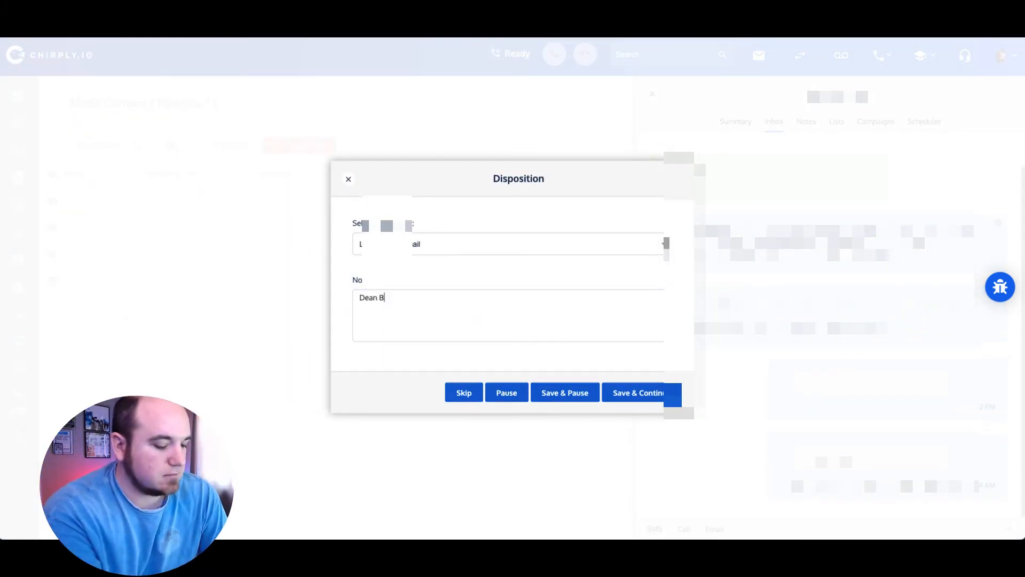
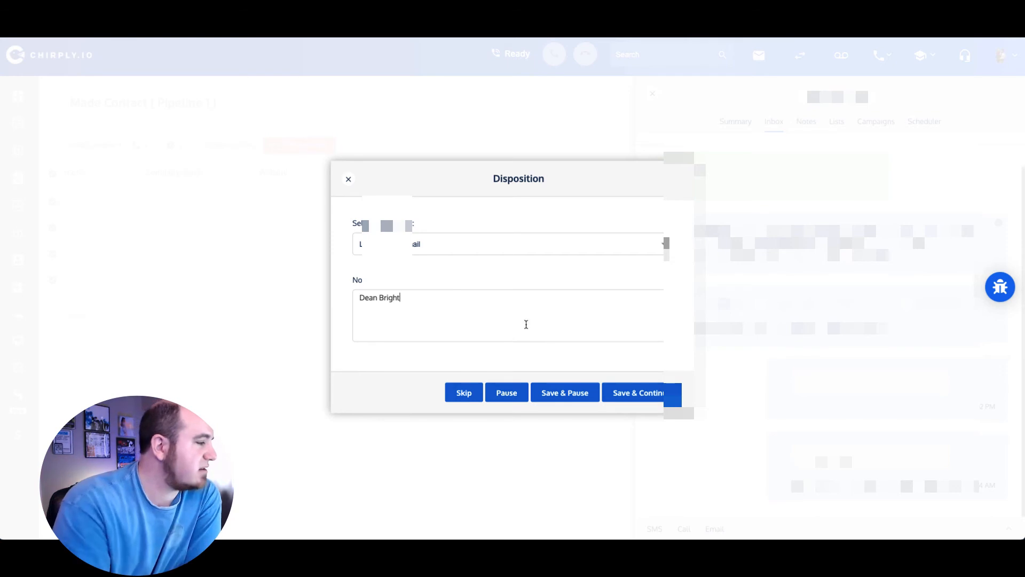
left_click(630, 398)
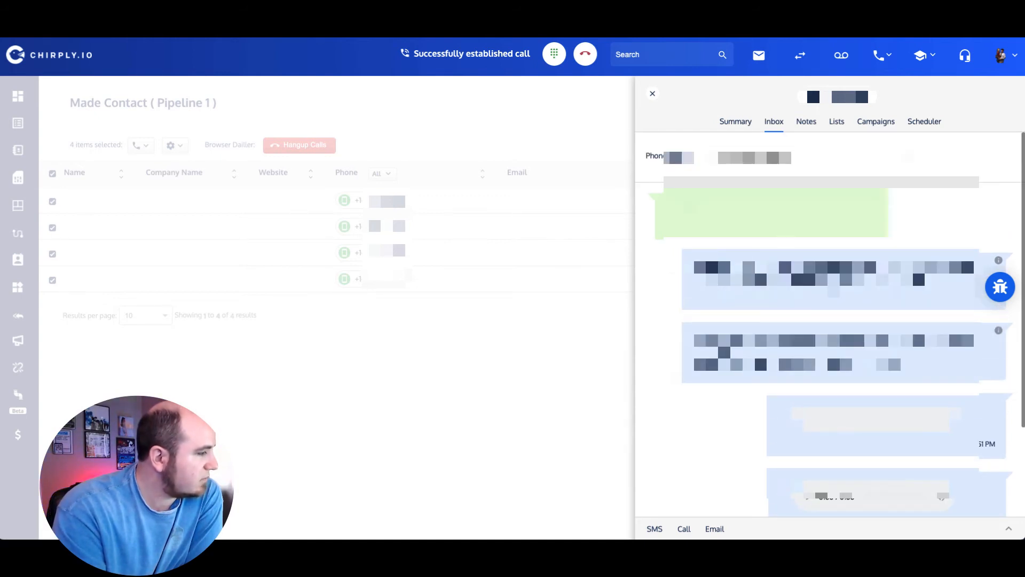
Step: Hang up and log Leave A Voicemail with a note that a voicemail was left, then save and continue
left_click(585, 54)
left_click(496, 238)
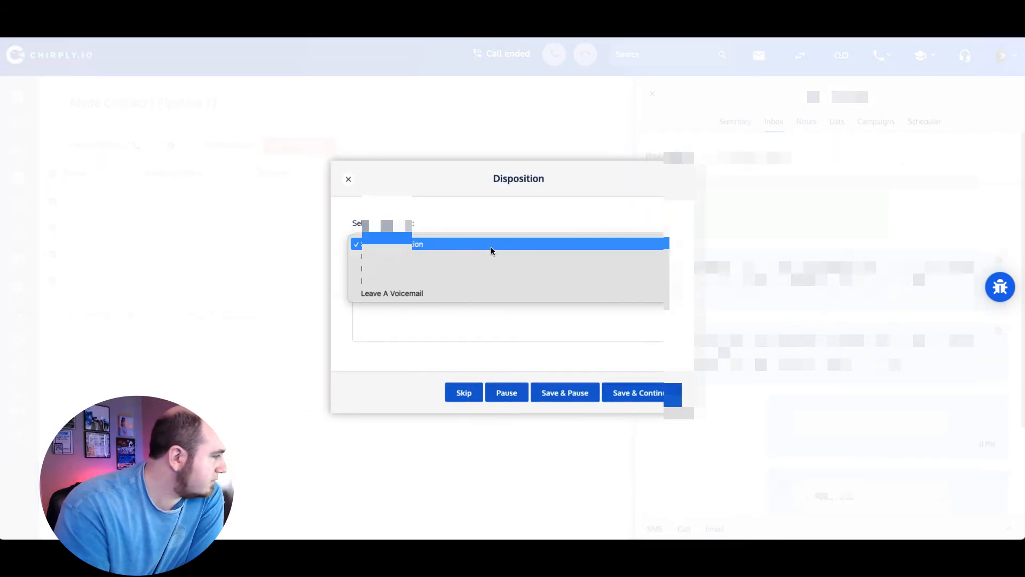
left_click(478, 293)
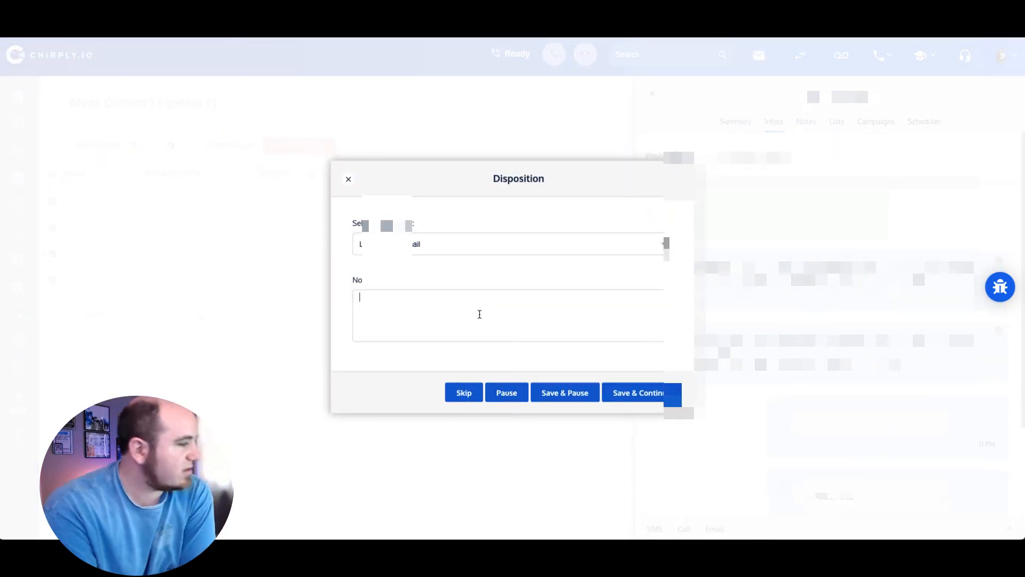
type("Todd")
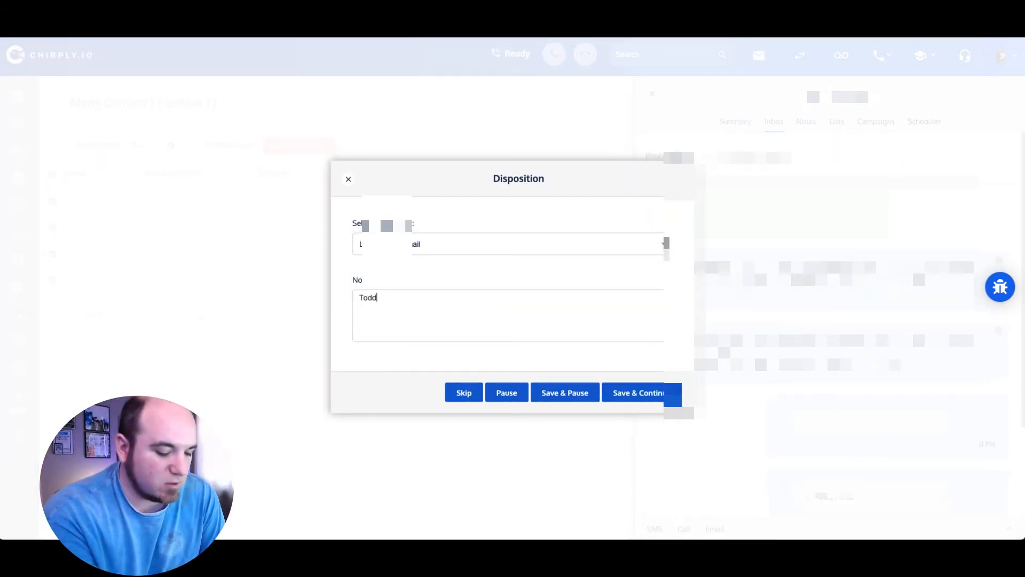
type(" - left a voicemail")
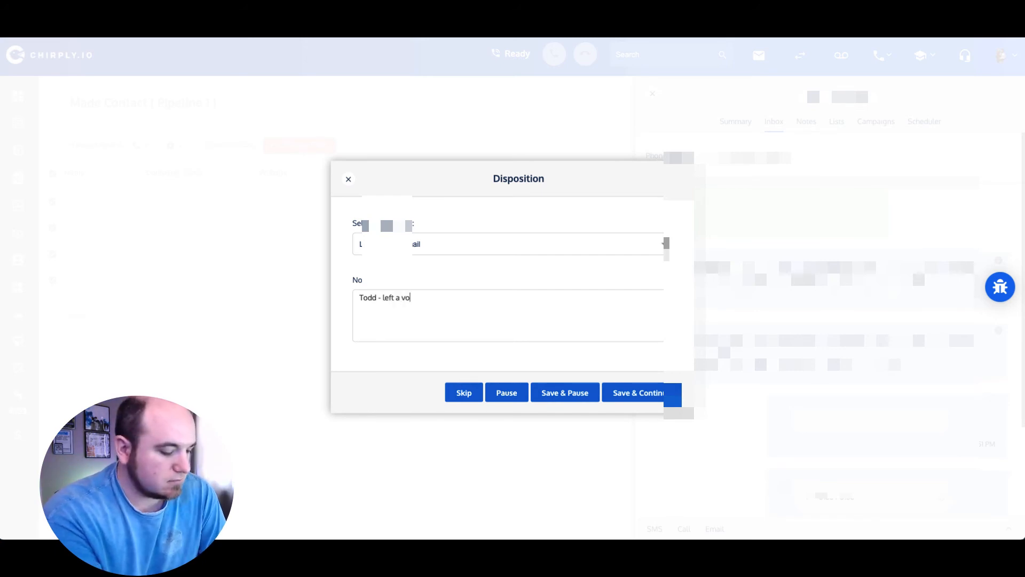
left_click(644, 392)
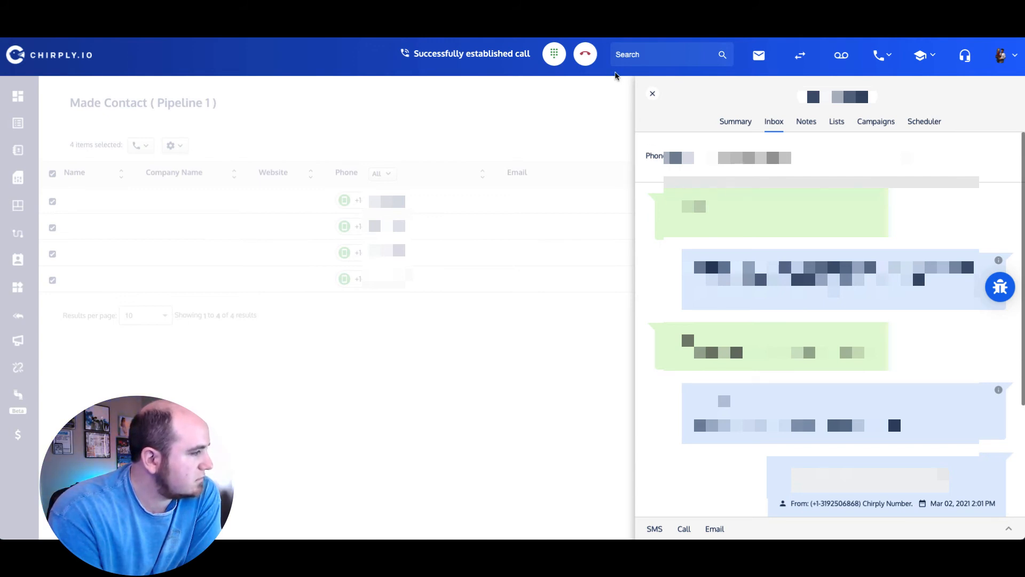
Step: Hang up the final call and save it as Leave A Voicemail with the note 'No answer'
left_click(586, 56)
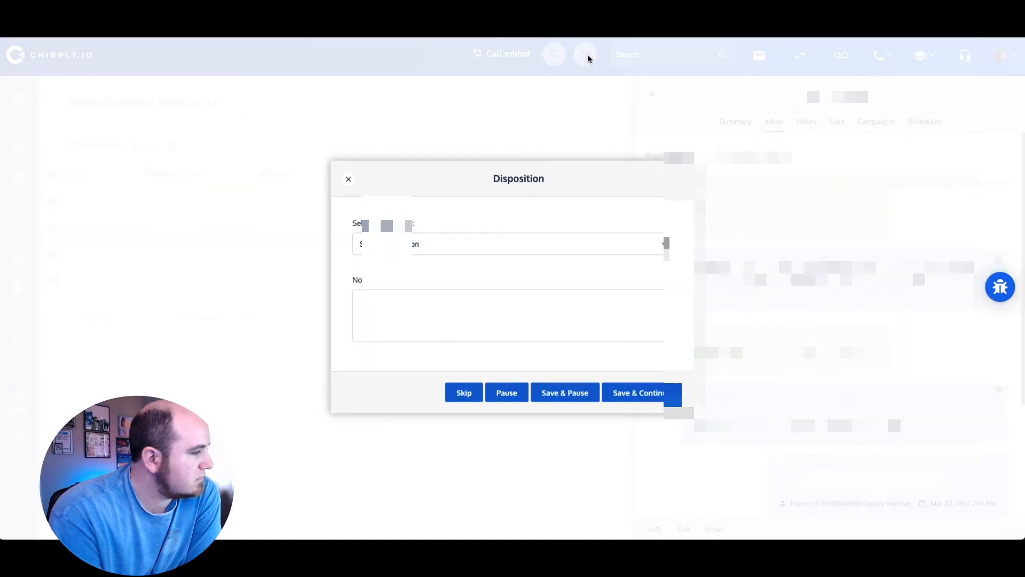
left_click(592, 239)
left_click(545, 291)
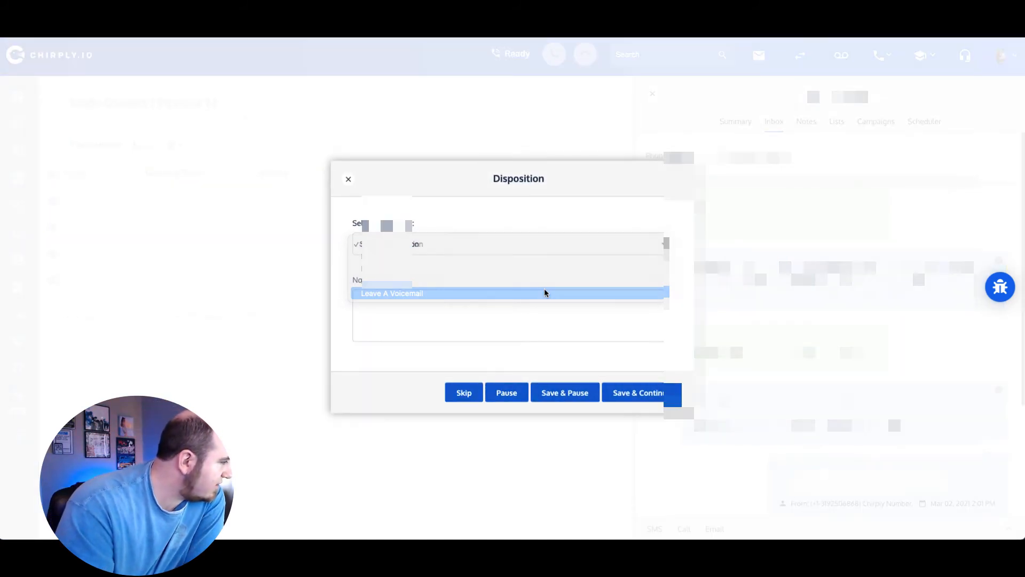
type("No answer")
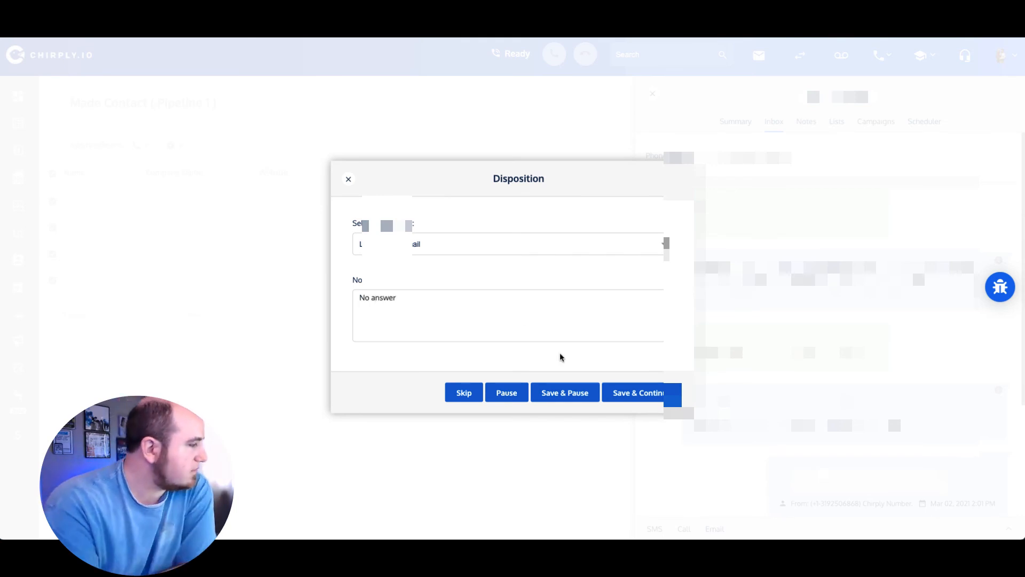
left_click(631, 394)
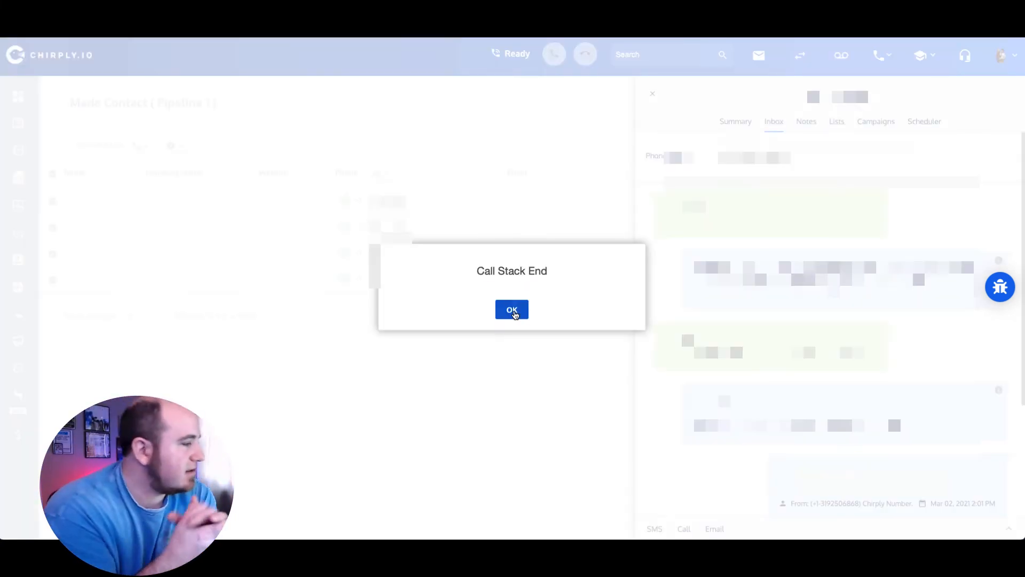
Step: Dismiss the Call Stack End notice, close the contact panel, and return to the Pipeline 1 board
left_click(511, 303)
left_click(653, 94)
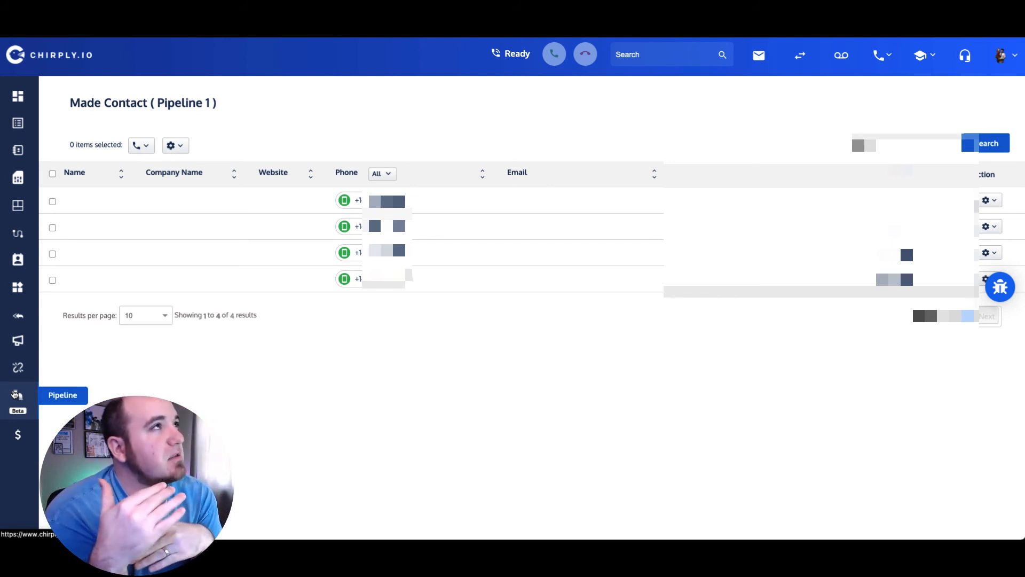
left_click(15, 394)
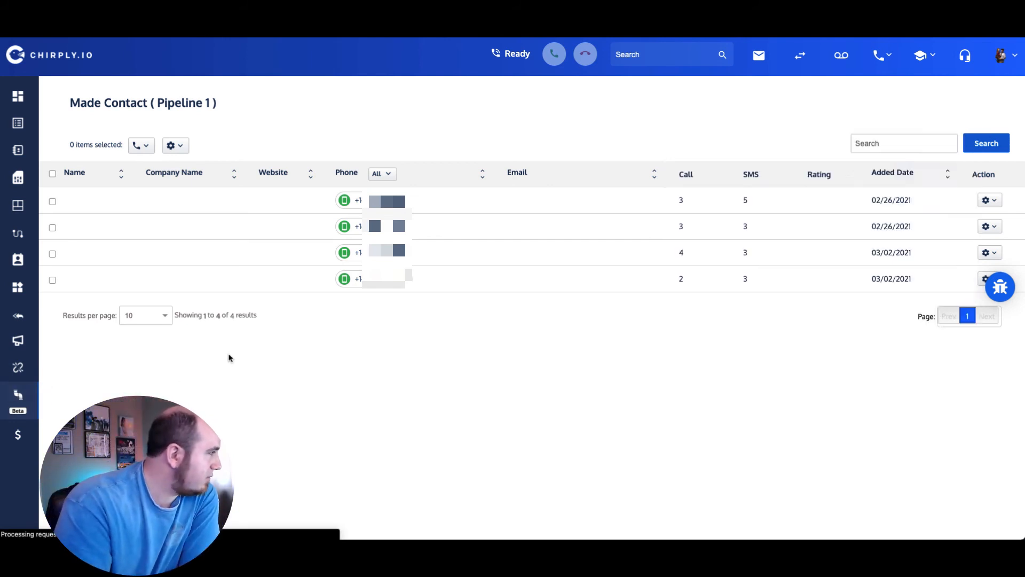